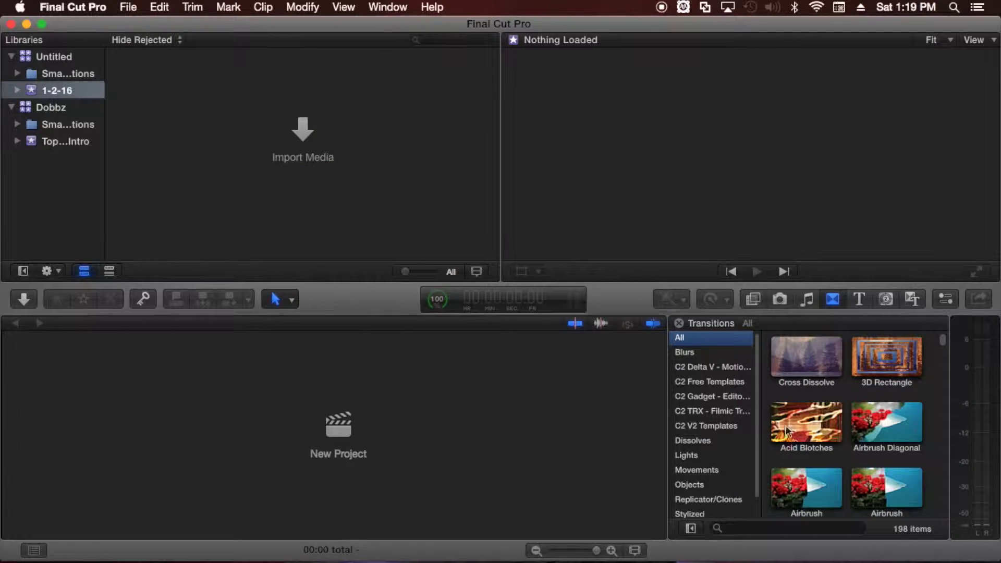
Create an Untitled Project with the Assembler title at the timeline start, accepting the suggested video properties.
left_click(339, 430)
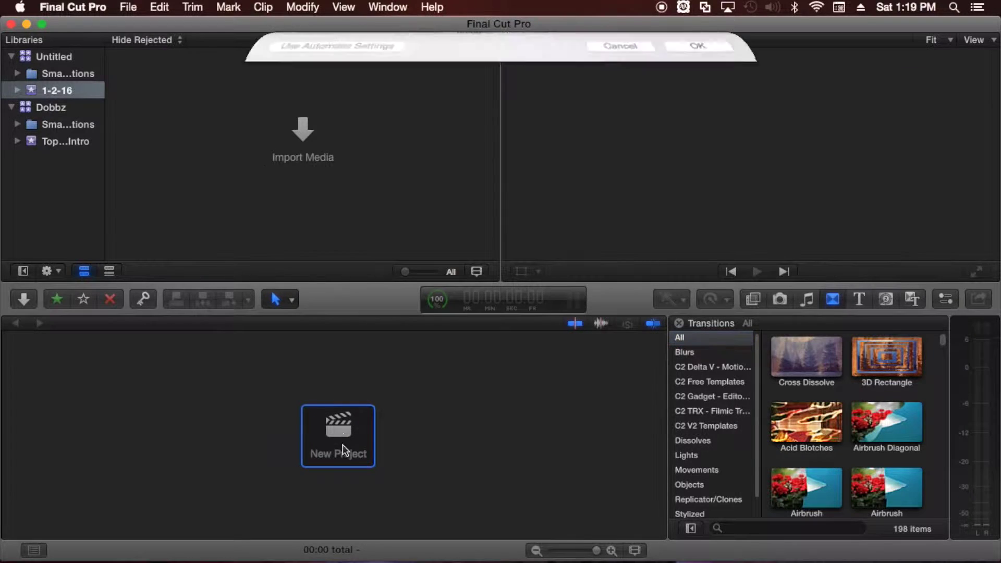
left_click(690, 209)
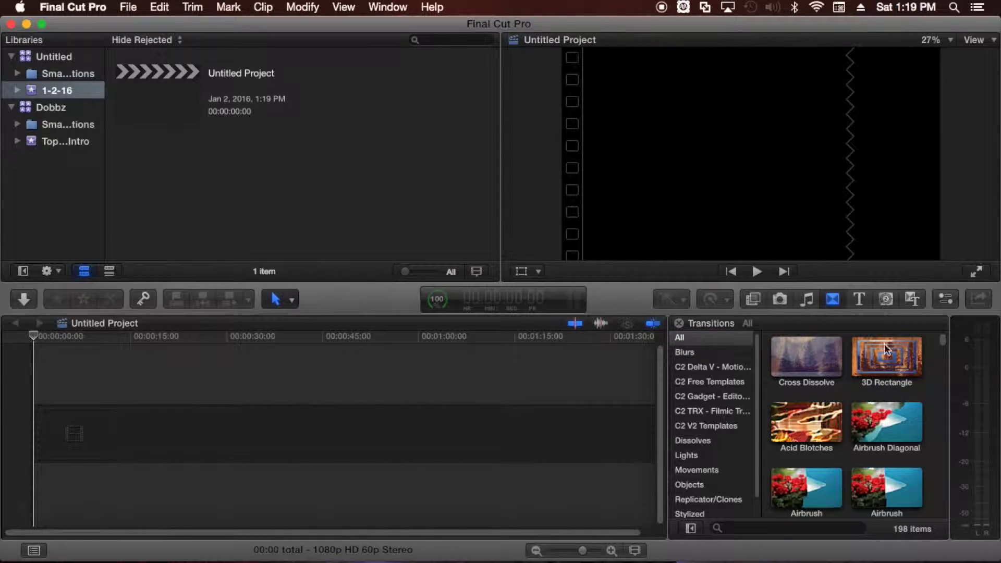
left_click(858, 299)
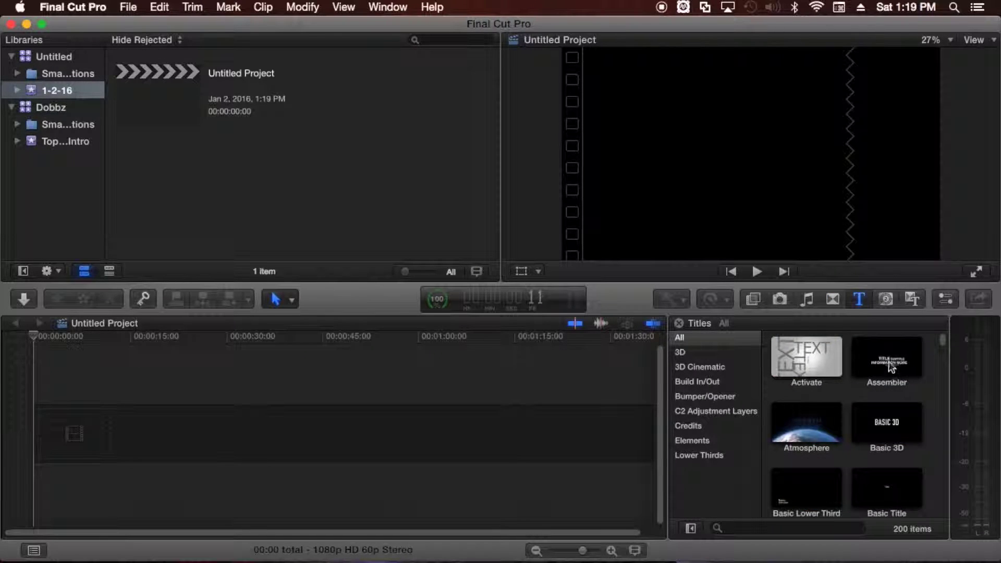
left_click_drag(891, 367, 78, 432)
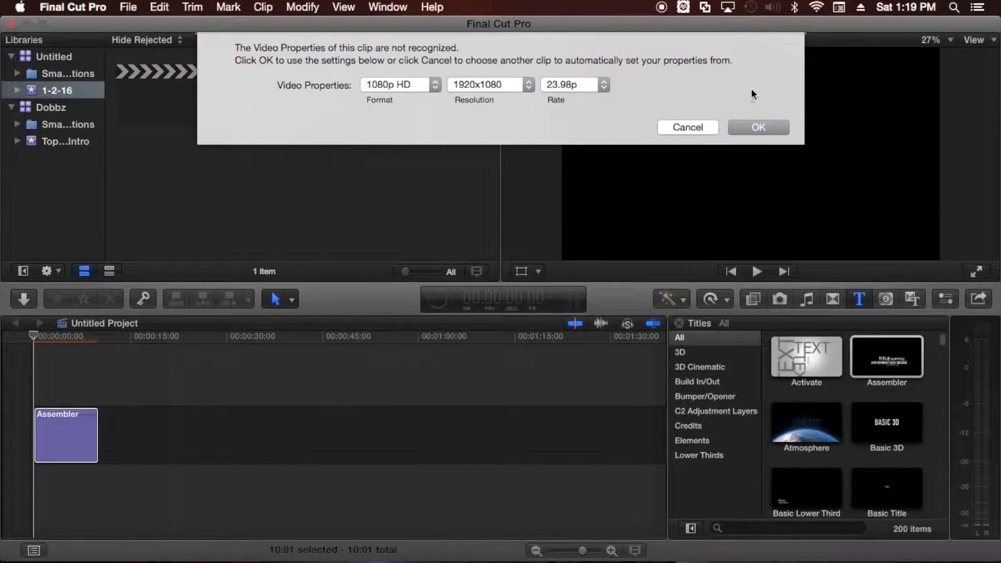
left_click(759, 127)
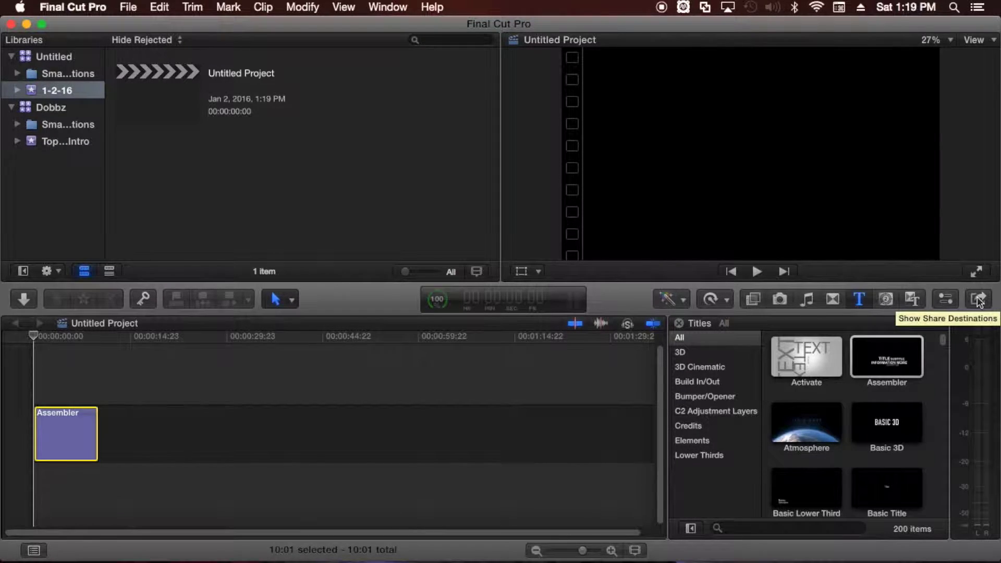
left_click(979, 300)
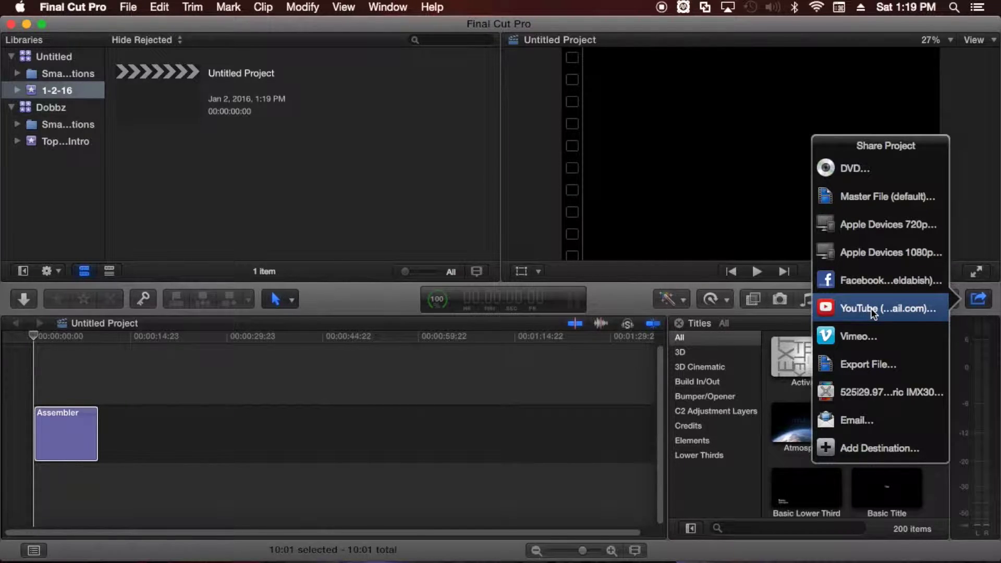
left_click(864, 441)
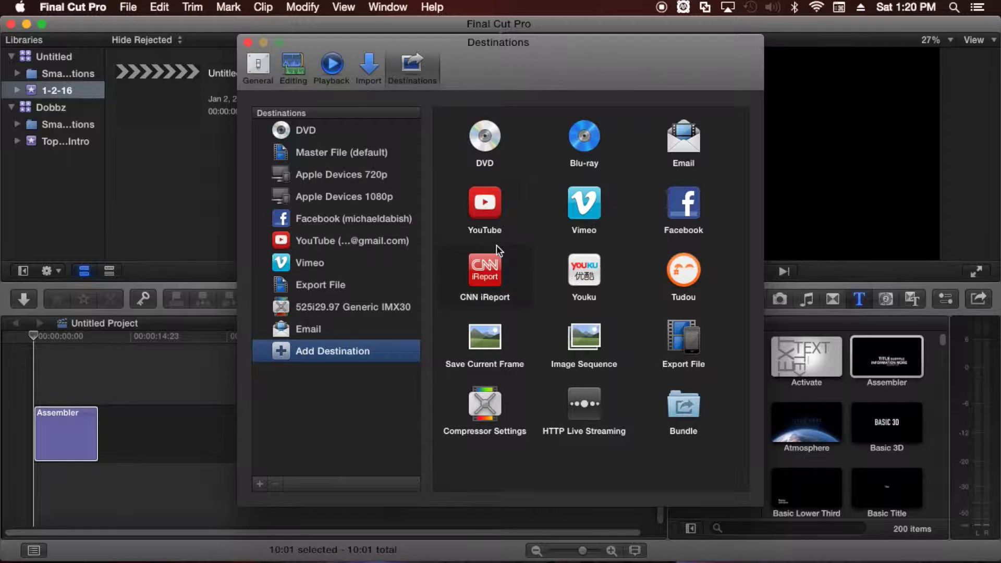
key("F11")
key("F11")
left_click(248, 43)
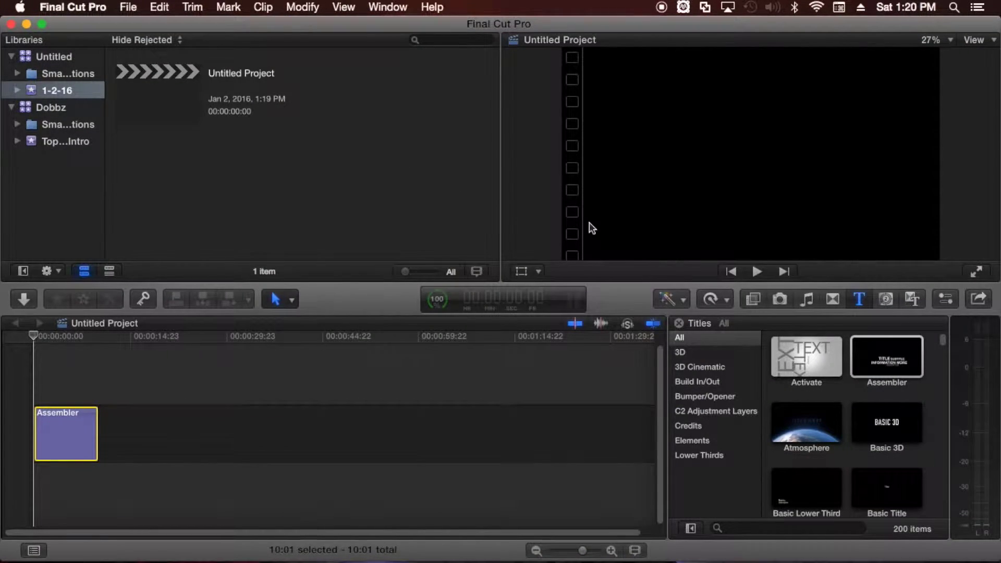
left_click(978, 300)
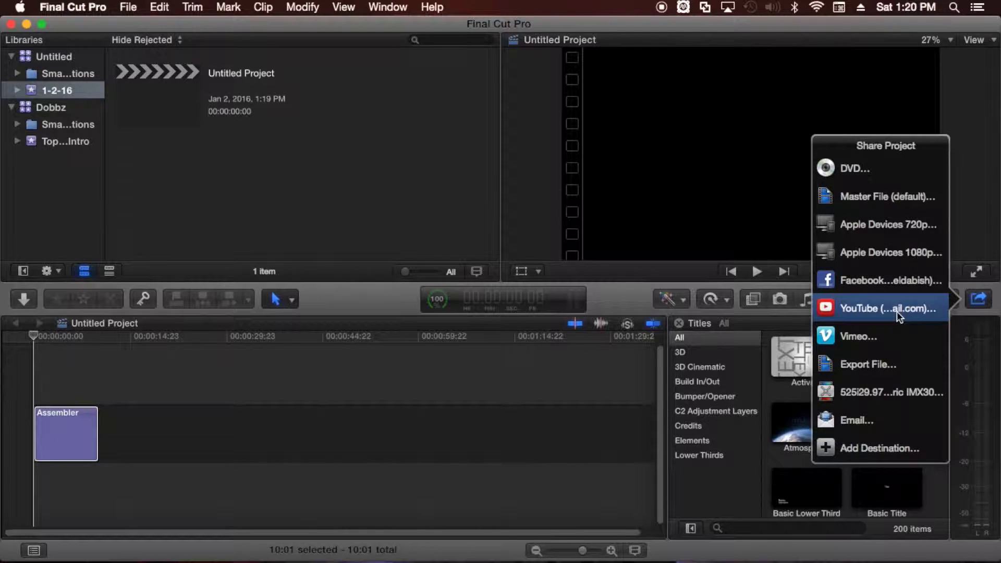
Share to YouTube and retitle the video 'This is my super cool vid'.
left_click(897, 311)
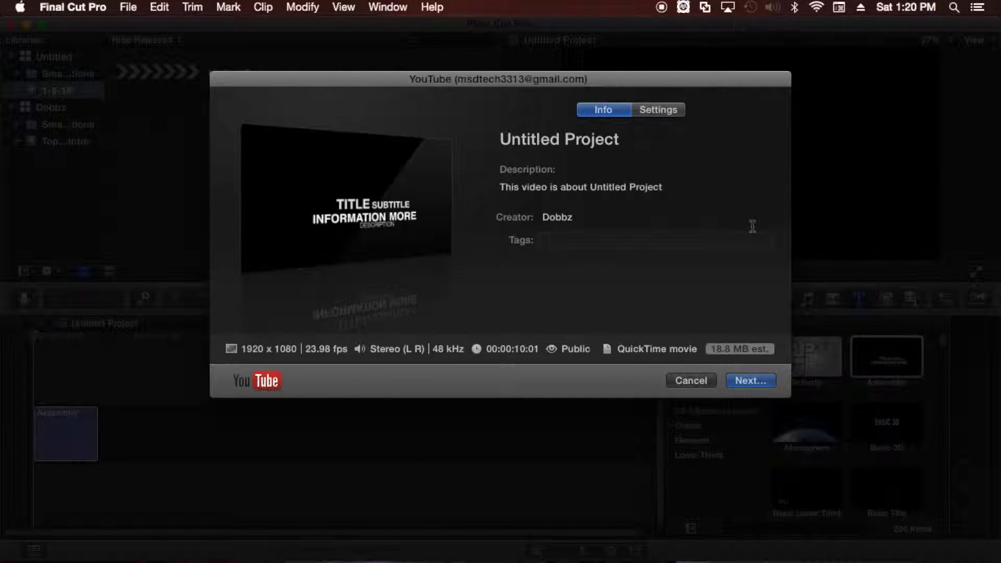
left_click(630, 141)
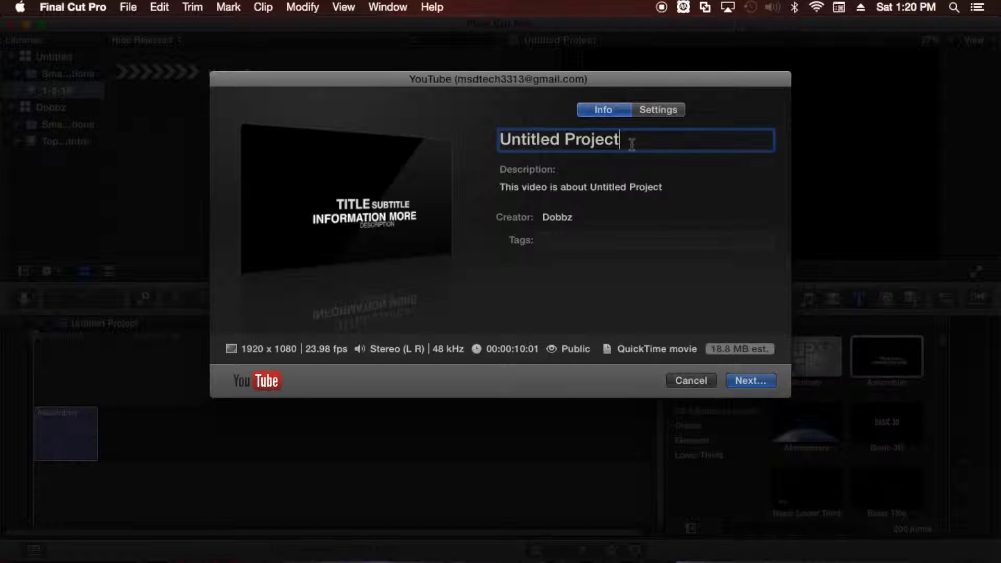
left_click_drag(620, 140, 467, 147)
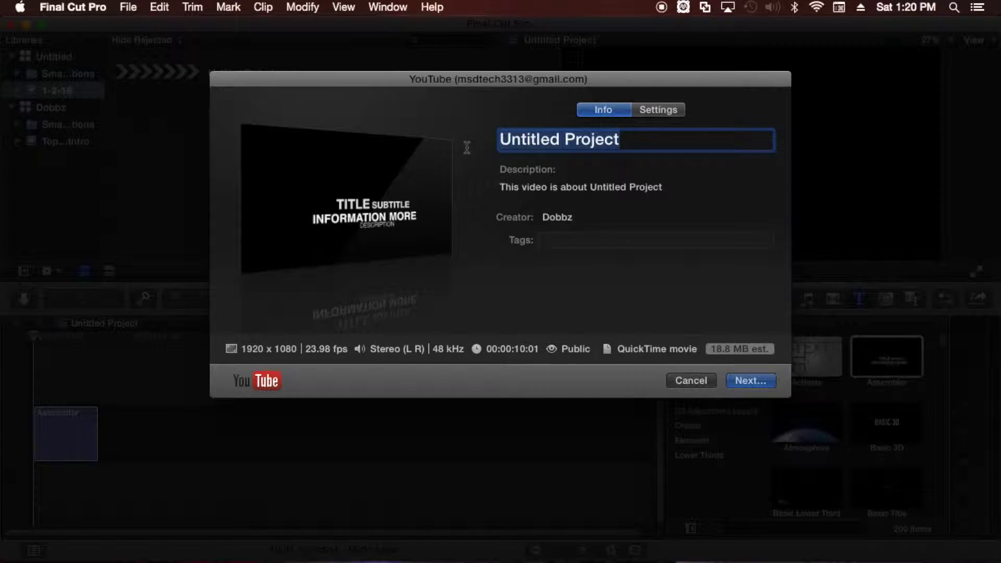
type("This im")
key("BackSpace")
type("s my")
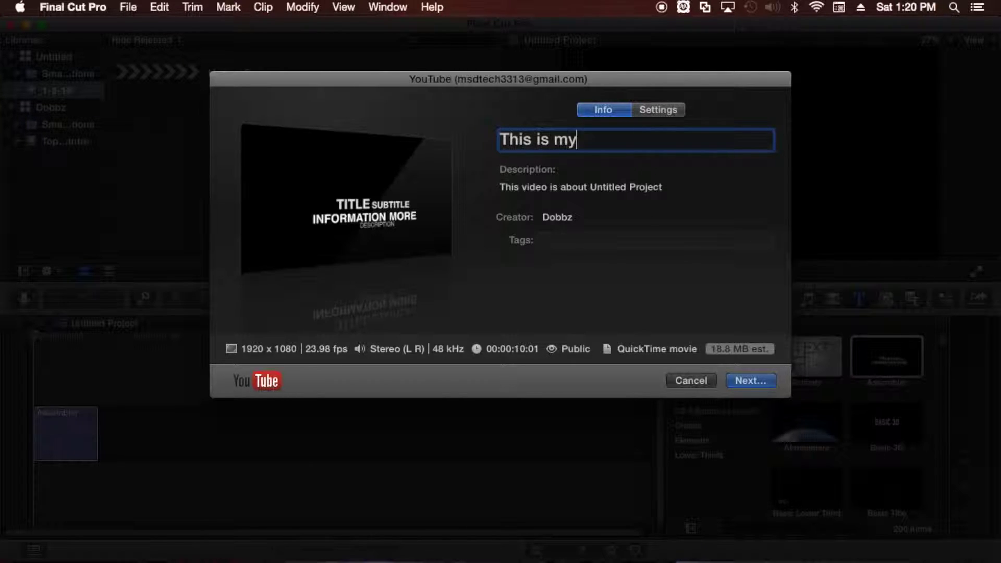
type(" super coolk")
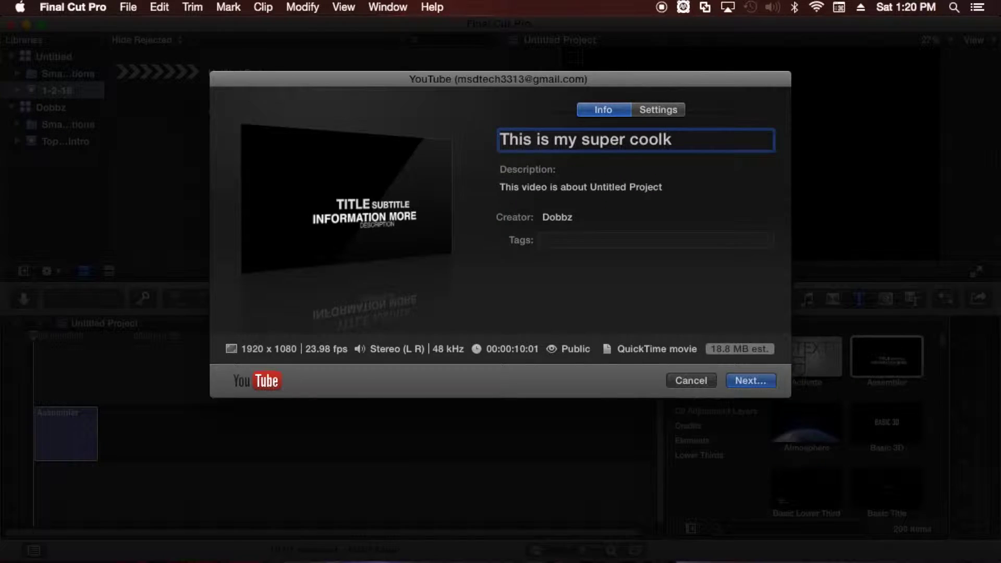
key("BackSpace")
type("vid")
Replace the YouTube description with 'balabbasdfashdf' and show the upload settings.
left_click(569, 198)
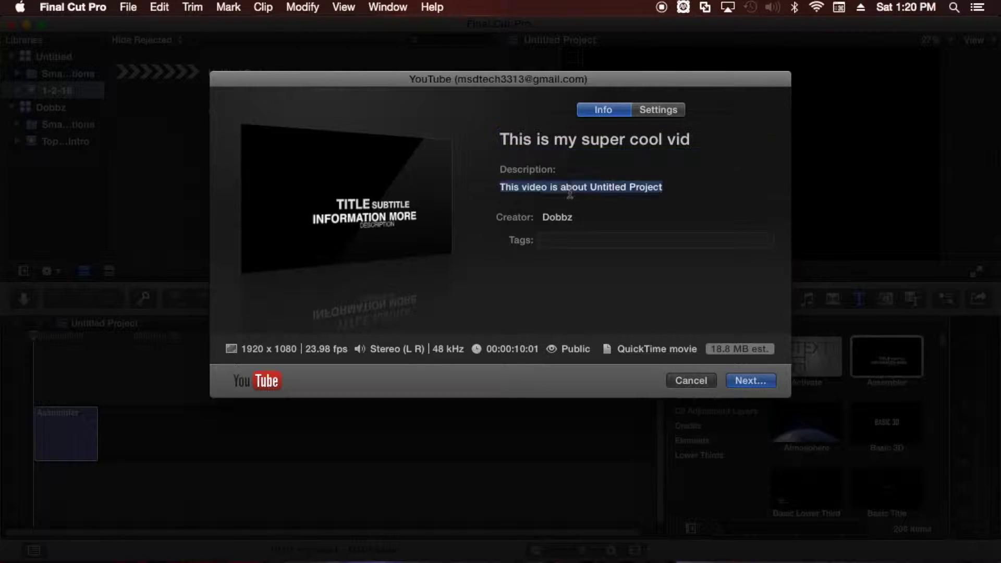
double_click(569, 193)
triple_click(570, 193)
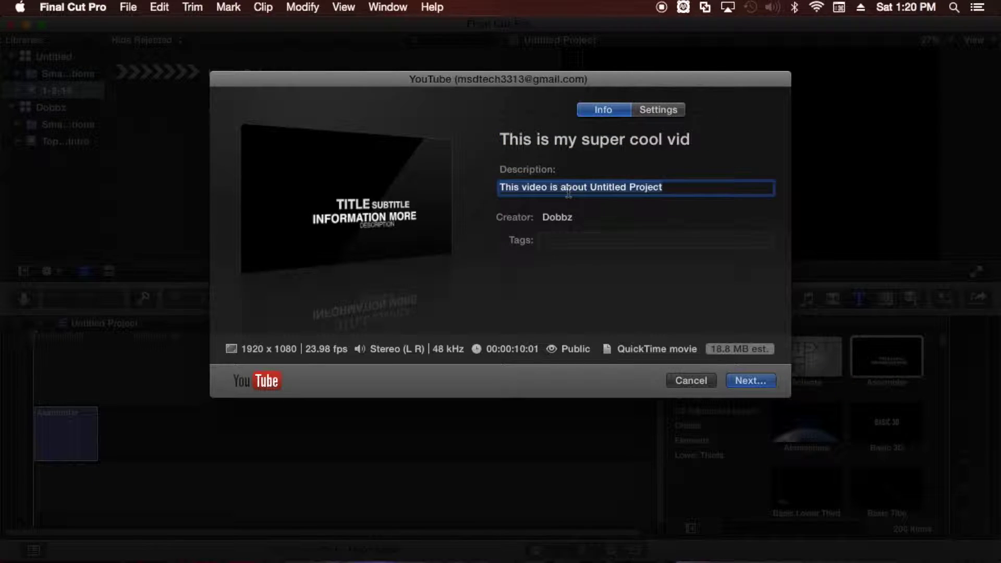
type("balabbasdfashdf")
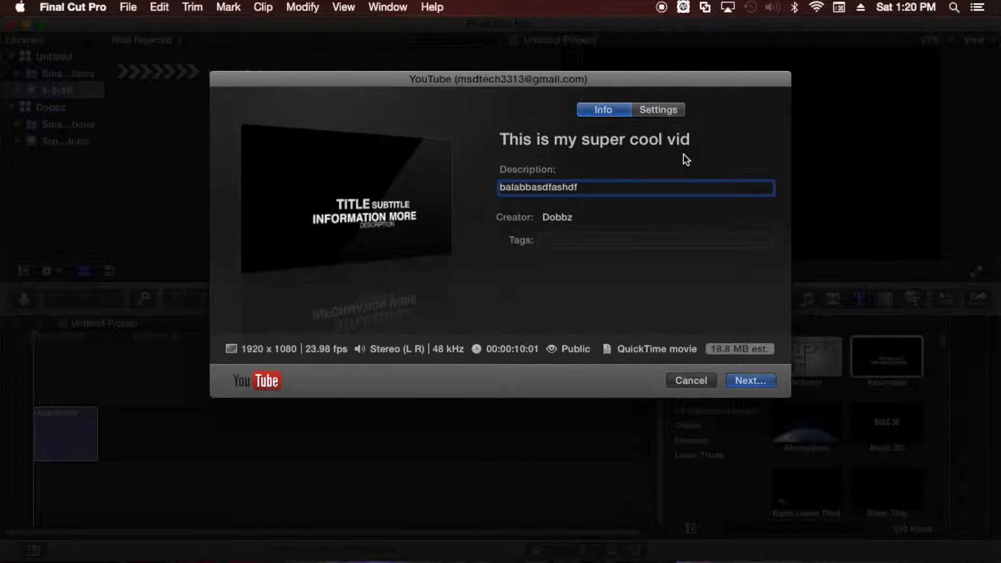
left_click(661, 115)
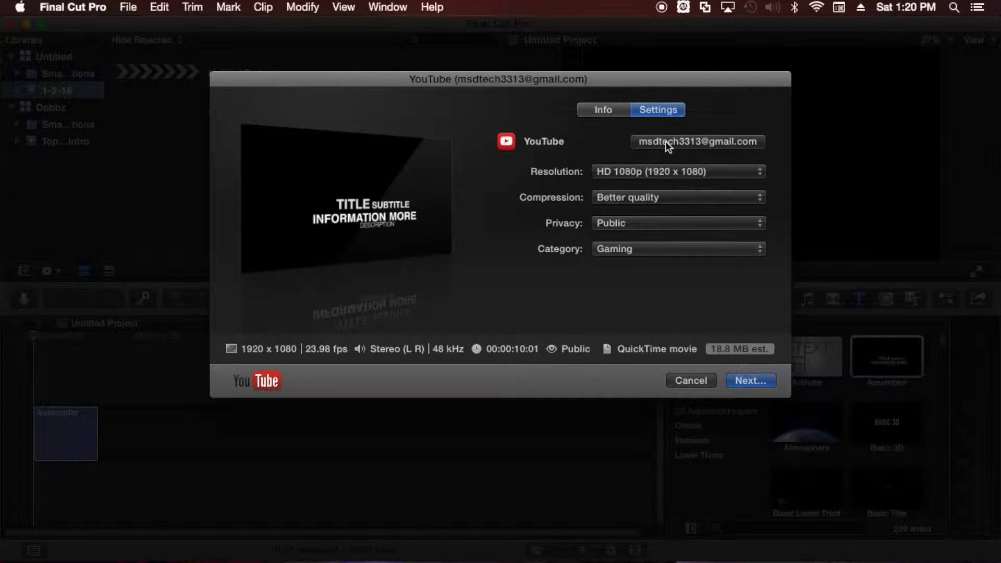
Sign in to the Google account with its name and password, then allow Final Cut Pro access.
left_click(667, 146)
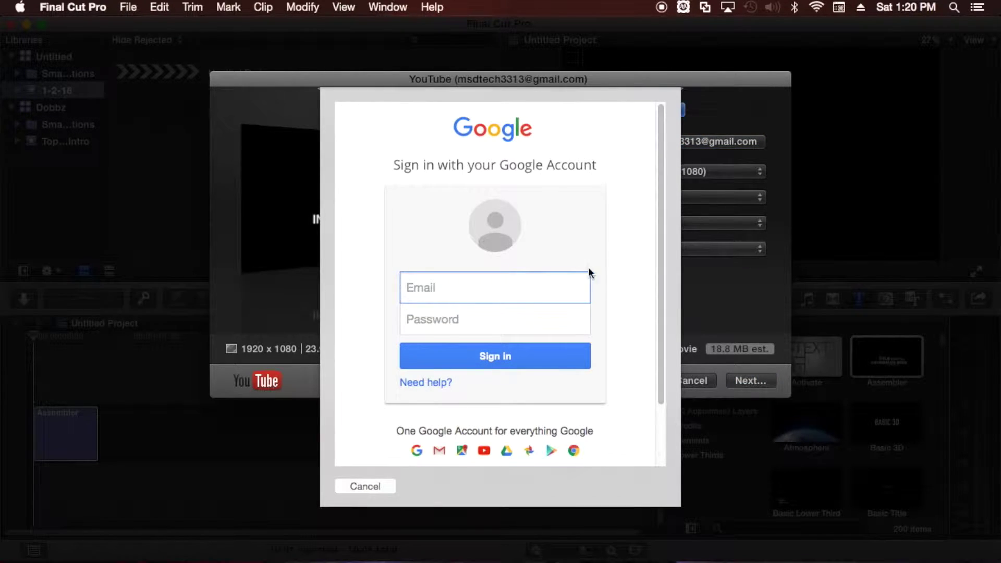
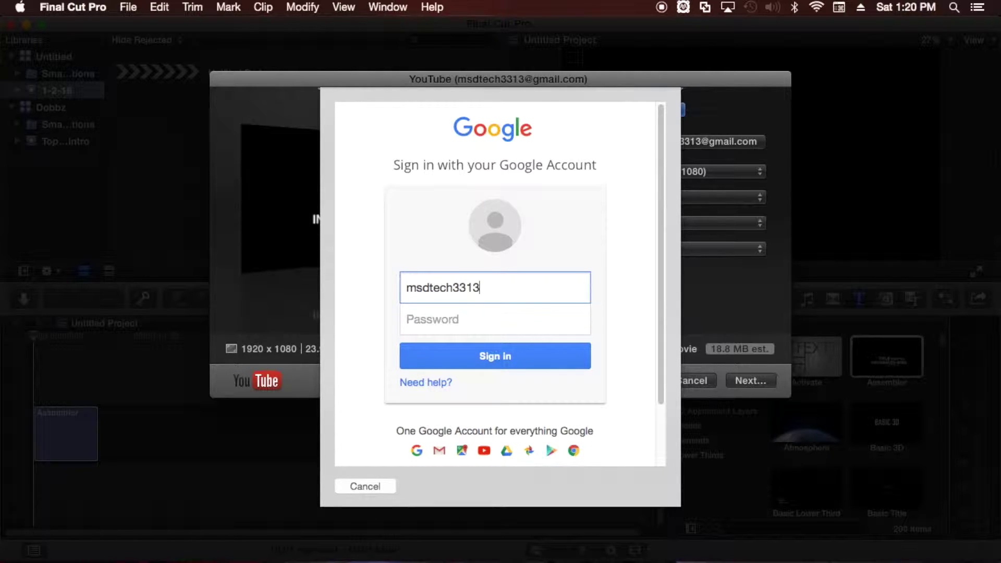
key("Tab")
type("••••••••")
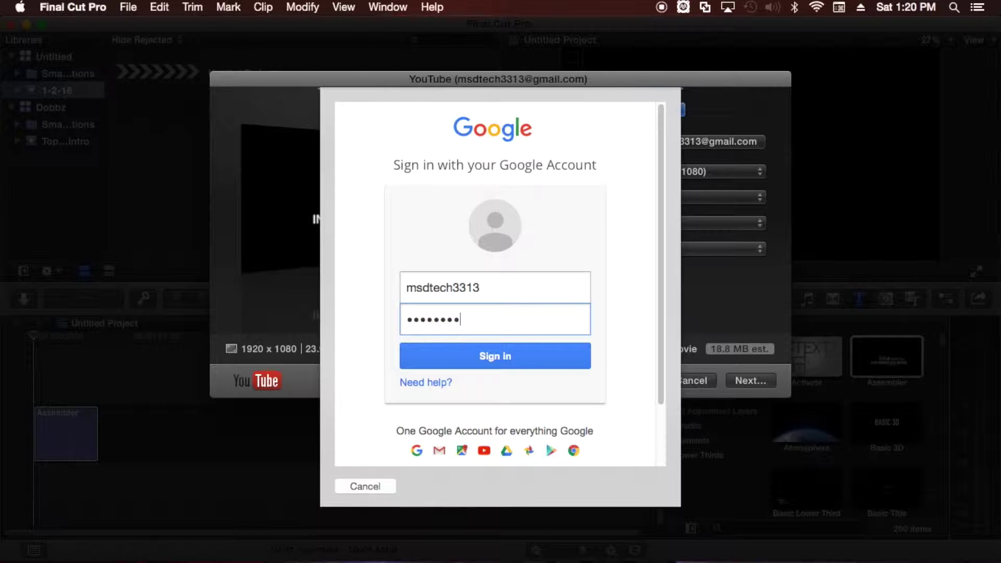
key("Return")
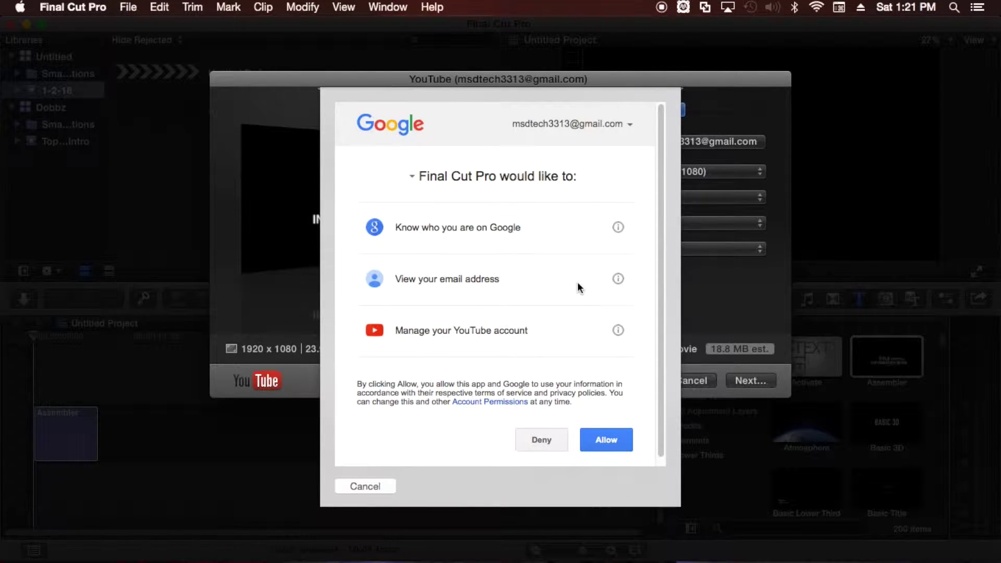
left_click(601, 435)
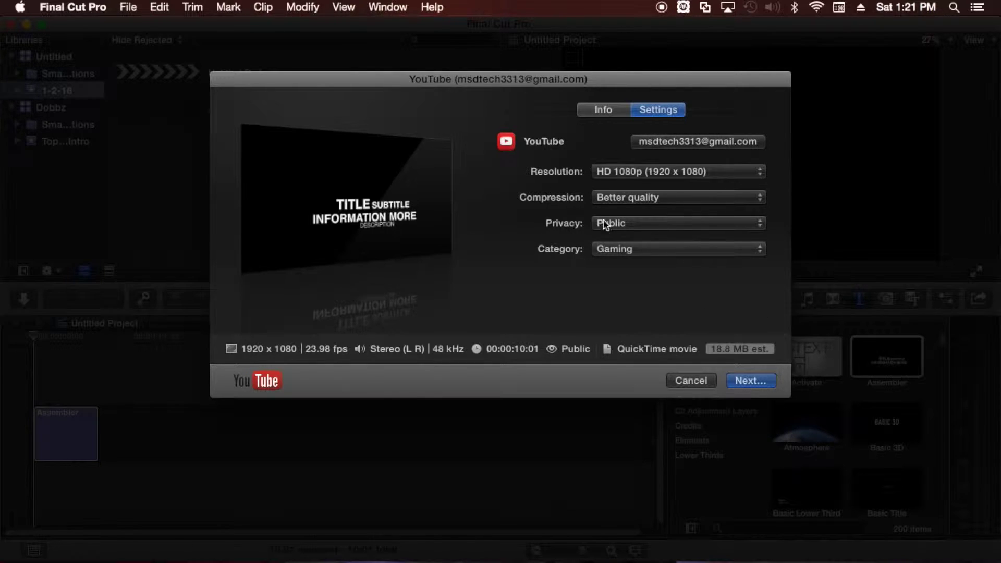
Keep the upload at Better quality compression, Public privacy and the Gaming category.
left_click(640, 201)
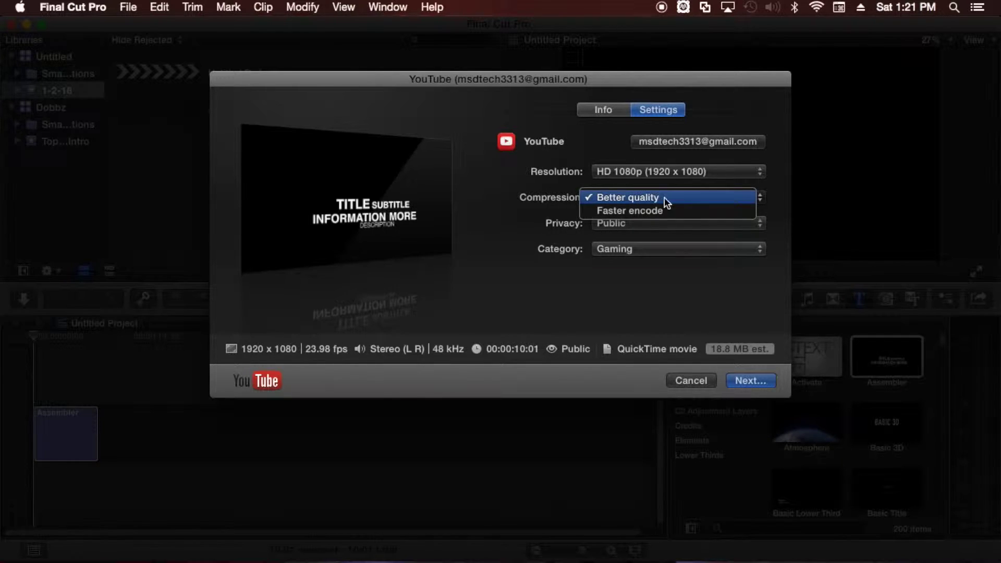
left_click(677, 199)
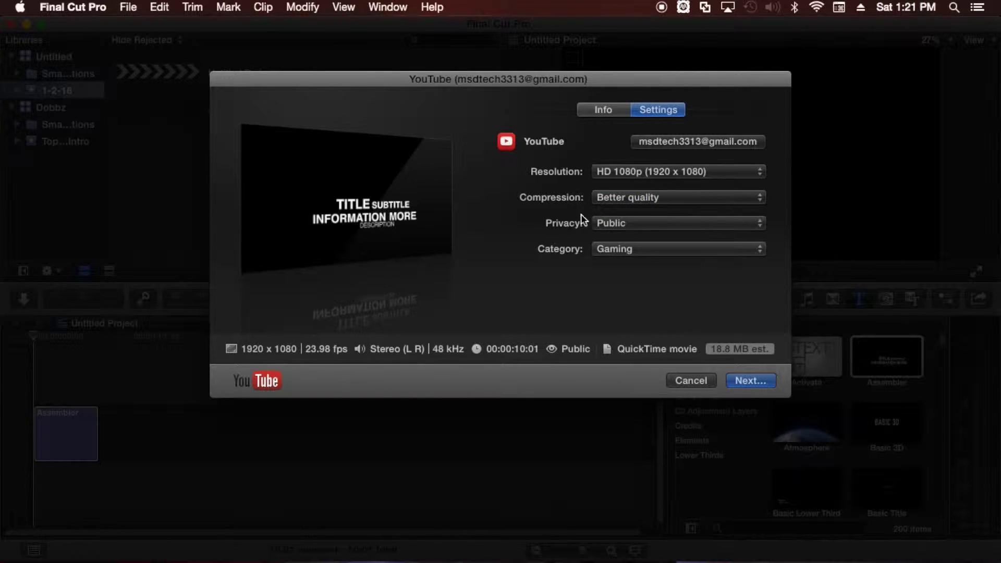
left_click(622, 228)
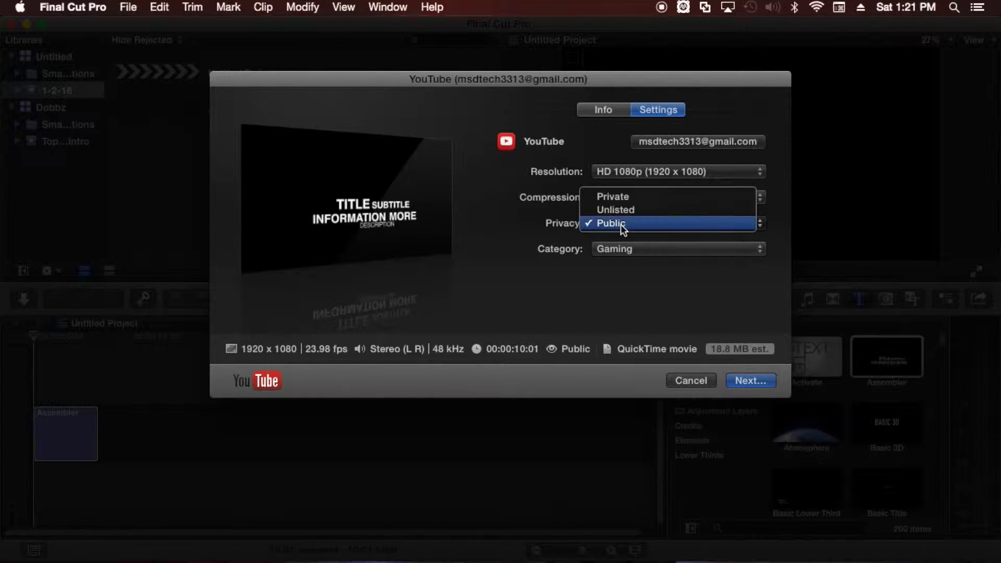
left_click(621, 228)
left_click(607, 252)
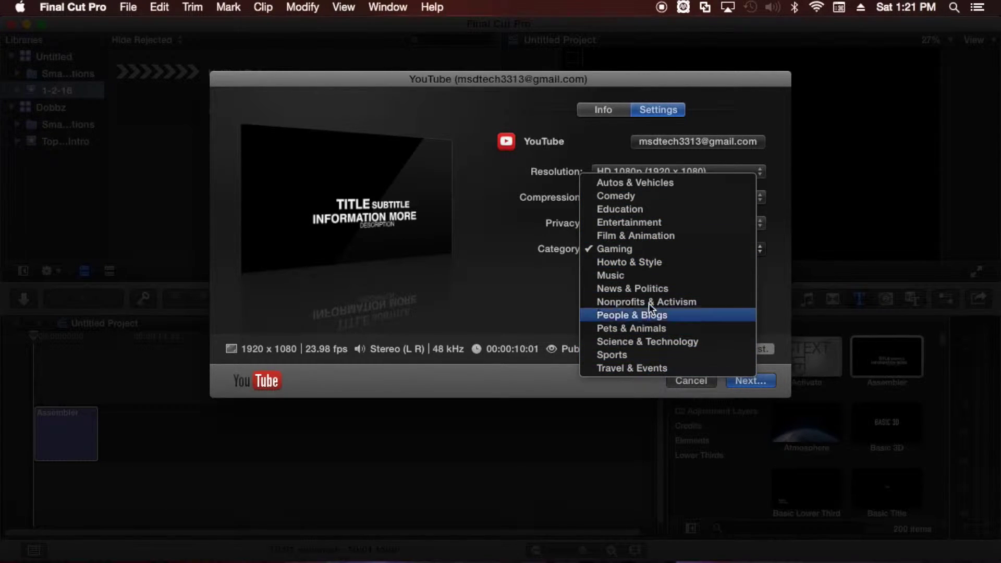
left_click(645, 252)
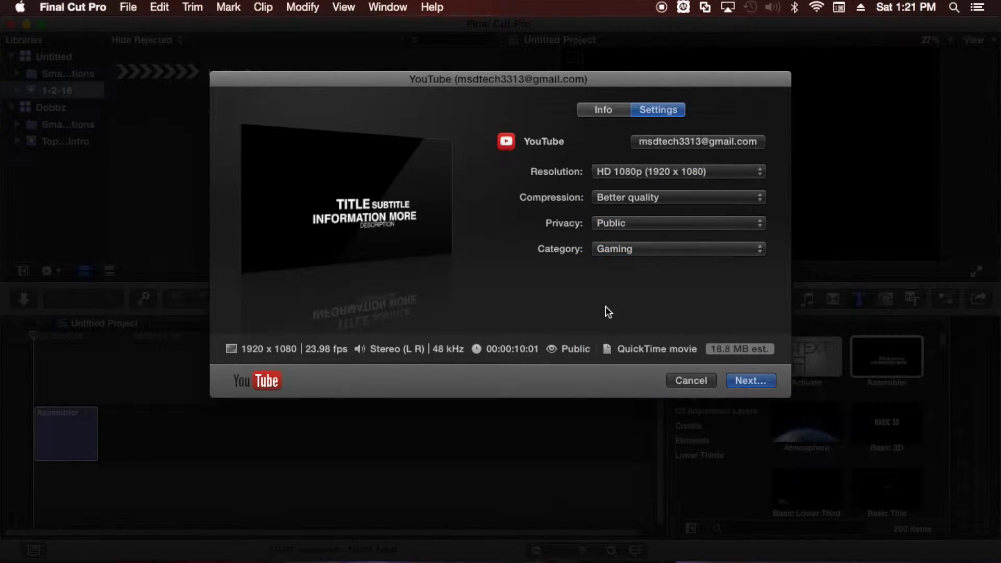
Review the video's title, description and tags on the Info tab.
left_click(612, 111)
left_click(577, 239)
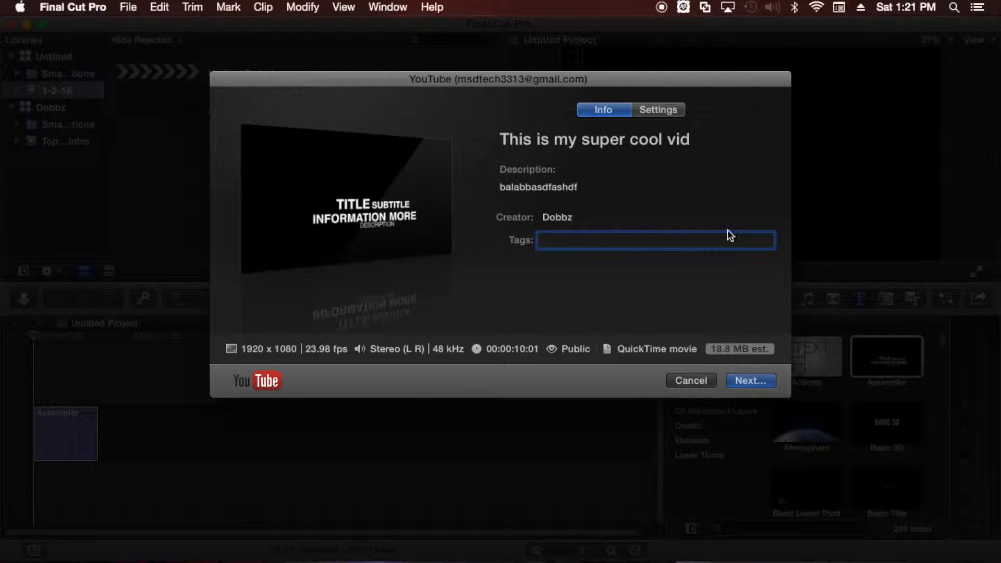
left_click(655, 111)
left_click(608, 111)
Publish the video to YouTube and watch the Sharing task finish in Background Tasks.
left_click(752, 386)
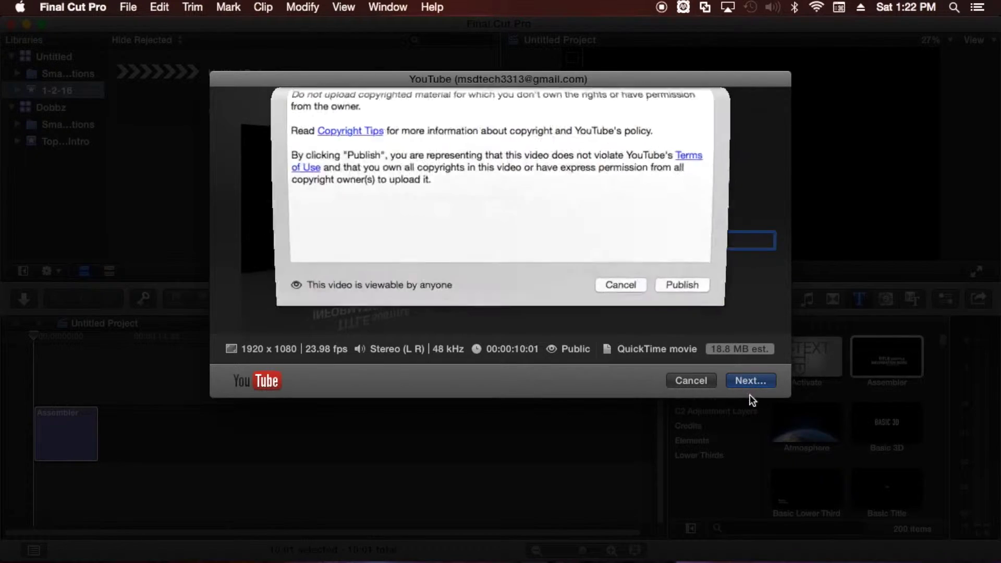
left_click(687, 327)
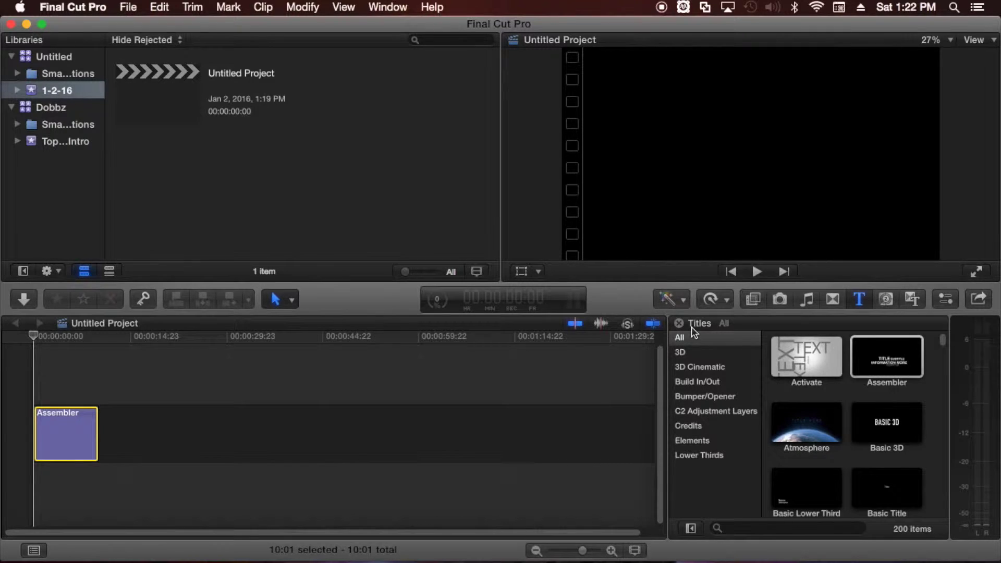
left_click(438, 307)
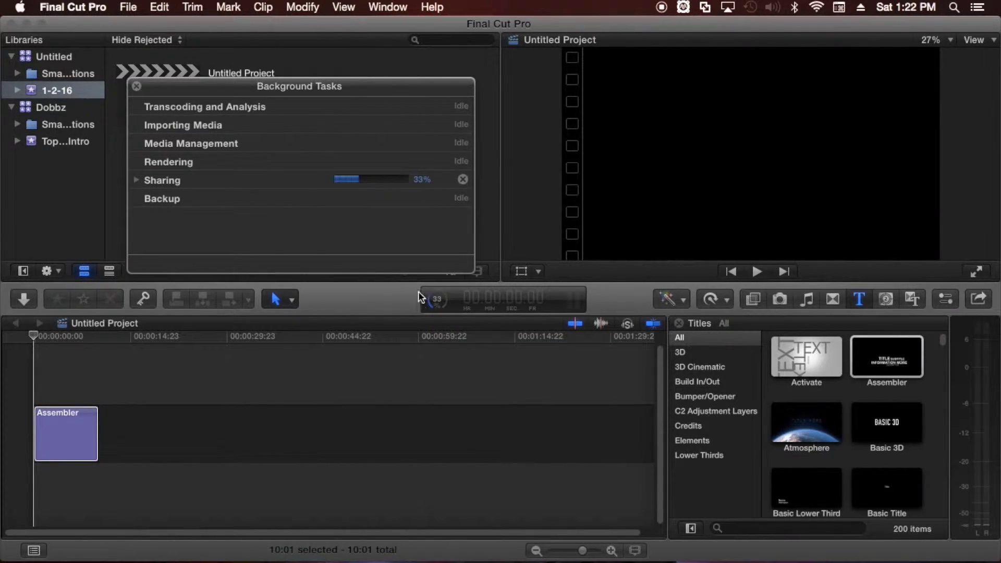
left_click(137, 180)
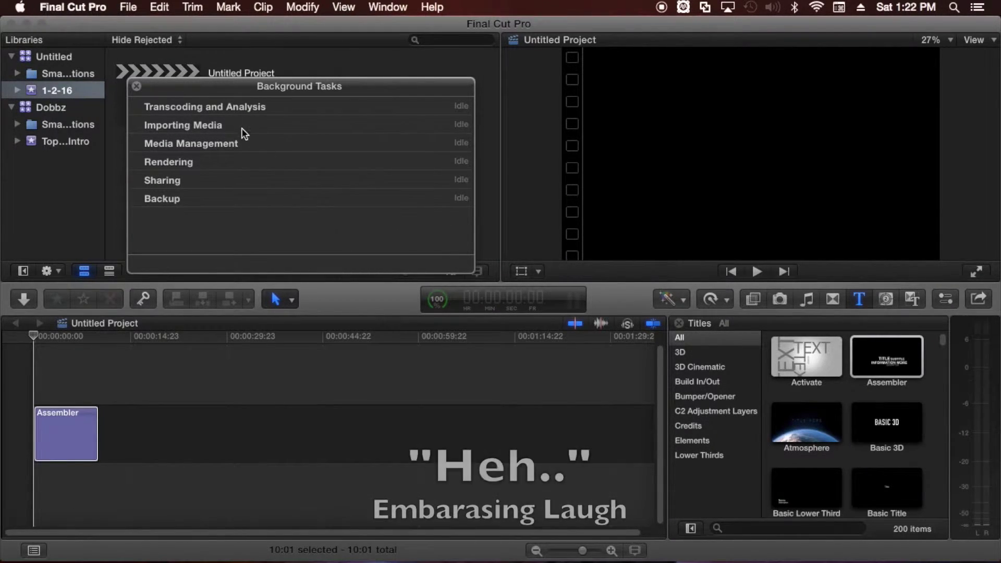
left_click(137, 86)
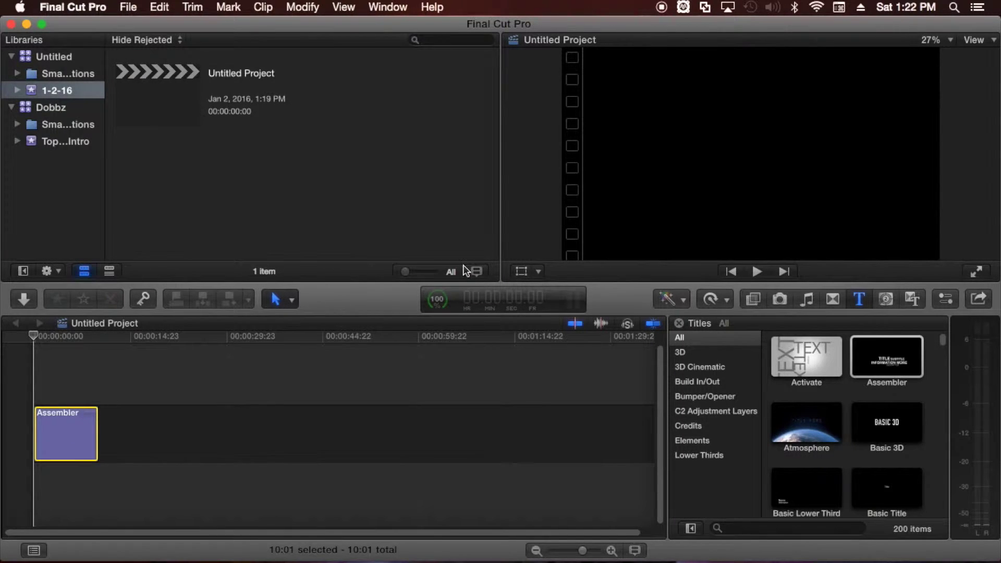
Open the Share Project list showing DVD, Master File, Apple Devices and other destinations.
left_click(979, 298)
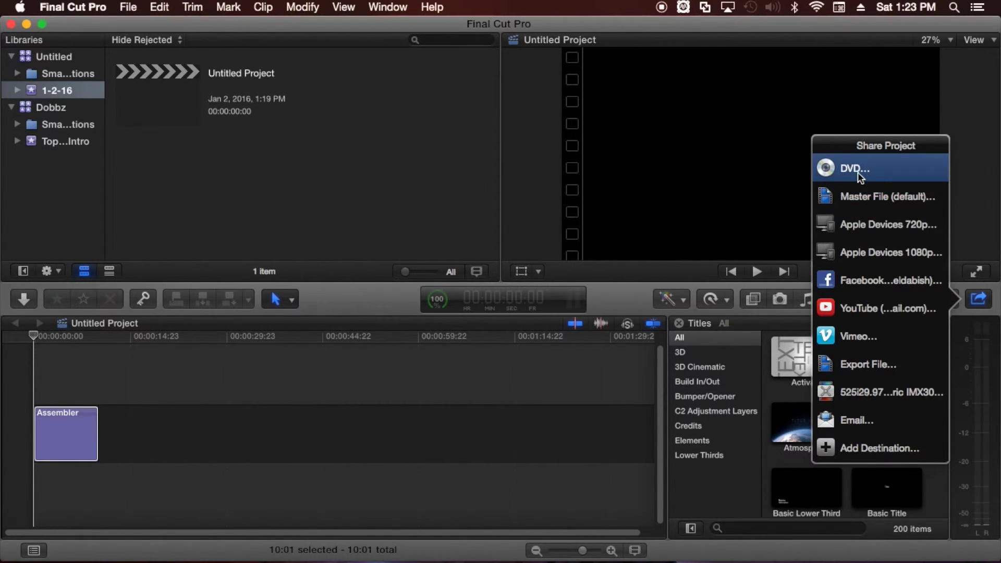
Close the share destinations list, reopen it, then dismiss it to return to the timeline.
left_click(659, 323)
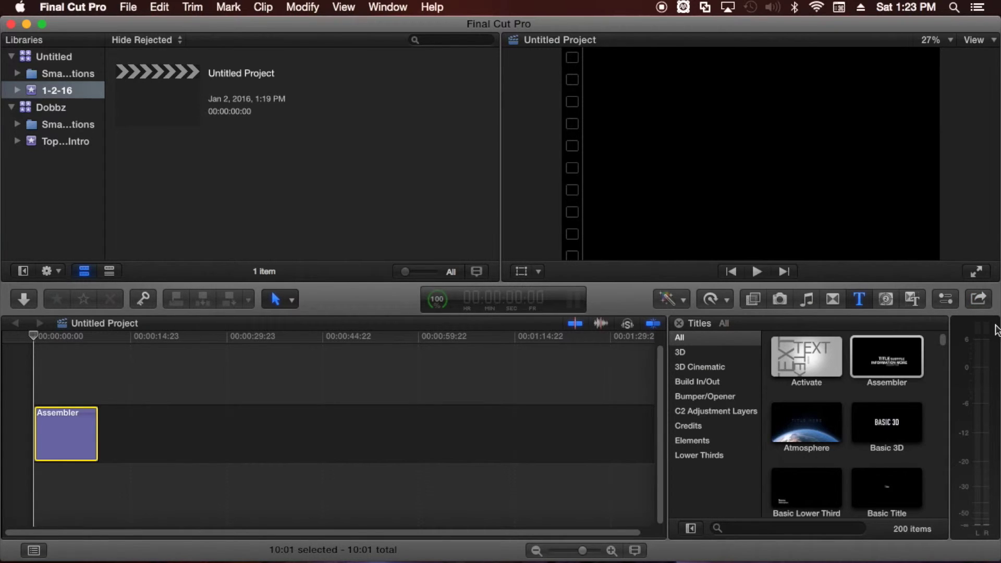
left_click(980, 305)
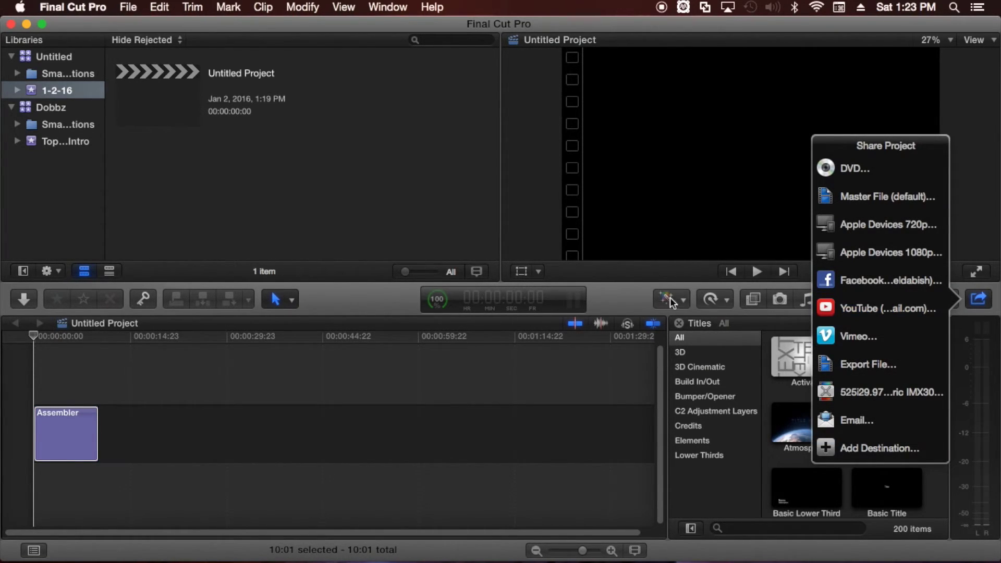
left_click(639, 305)
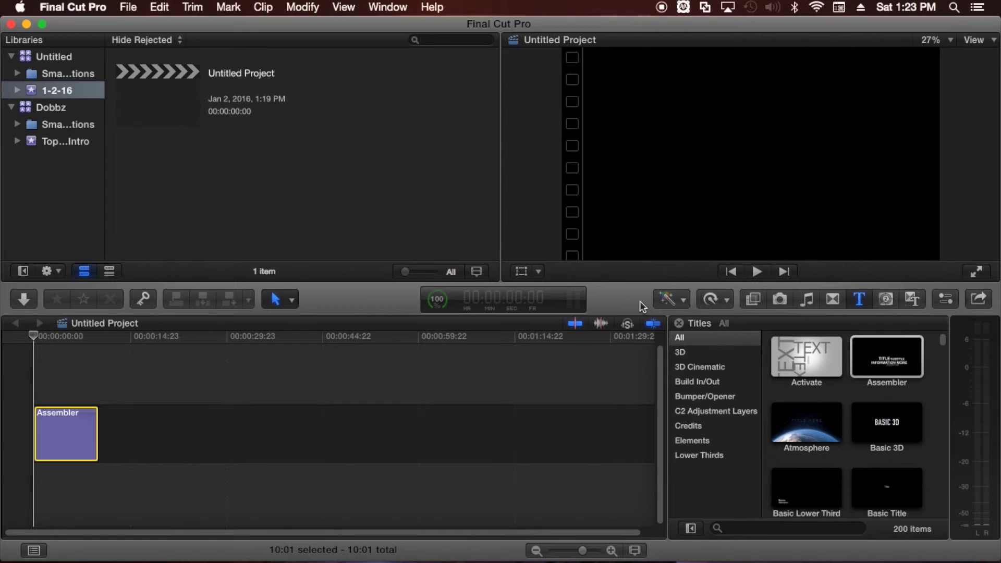